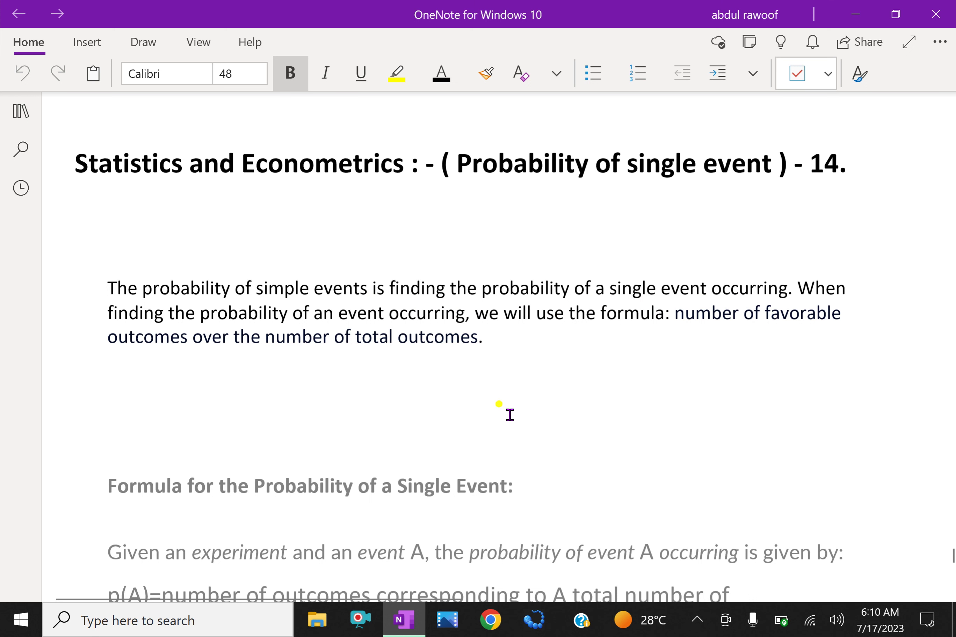
# Tick p(A)=n(A) with the pink pen and dismiss the stray context menu on 'outcomes'.
pyautogui.scroll(-4, 477, 427)
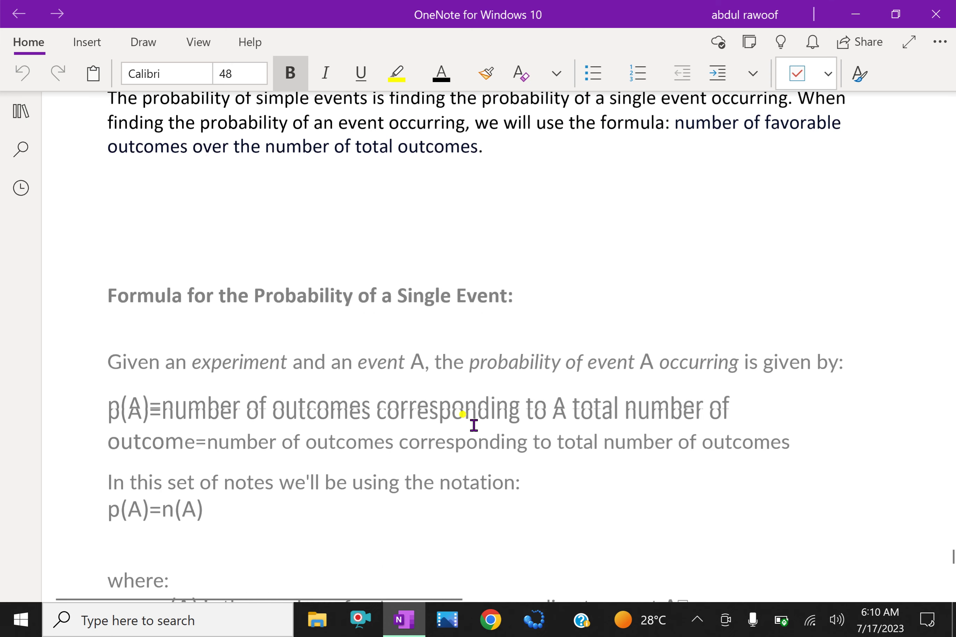
pyautogui.scroll(2, 469, 416)
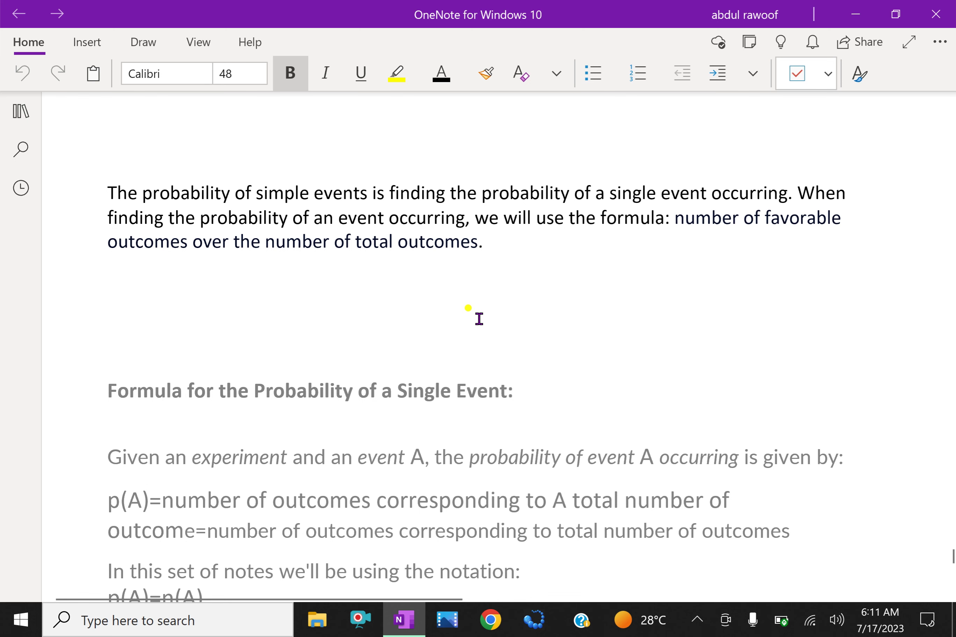
pyautogui.scroll(-5, 479, 319)
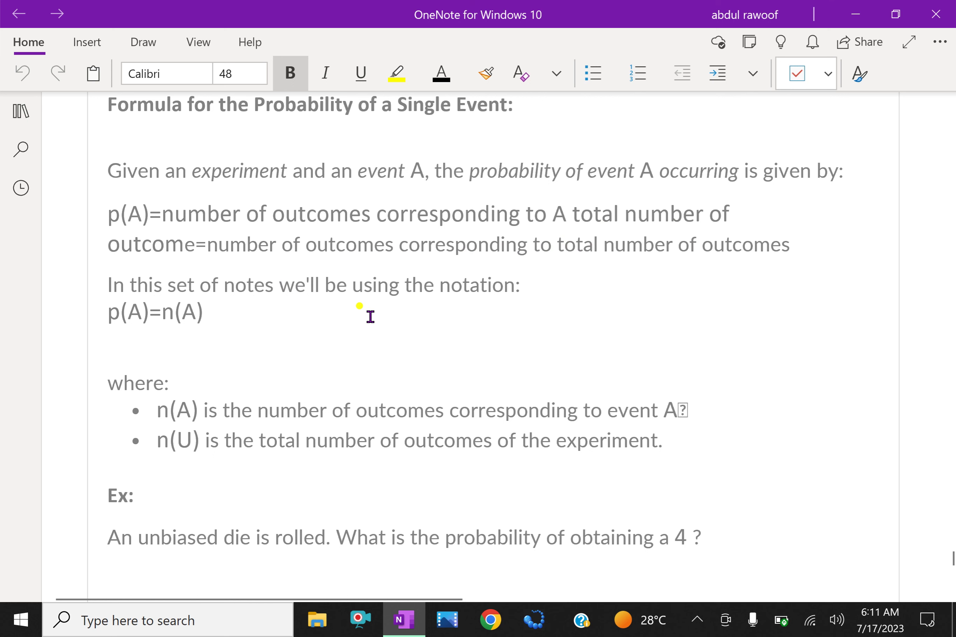
pyautogui.scroll(-3, 522, 337)
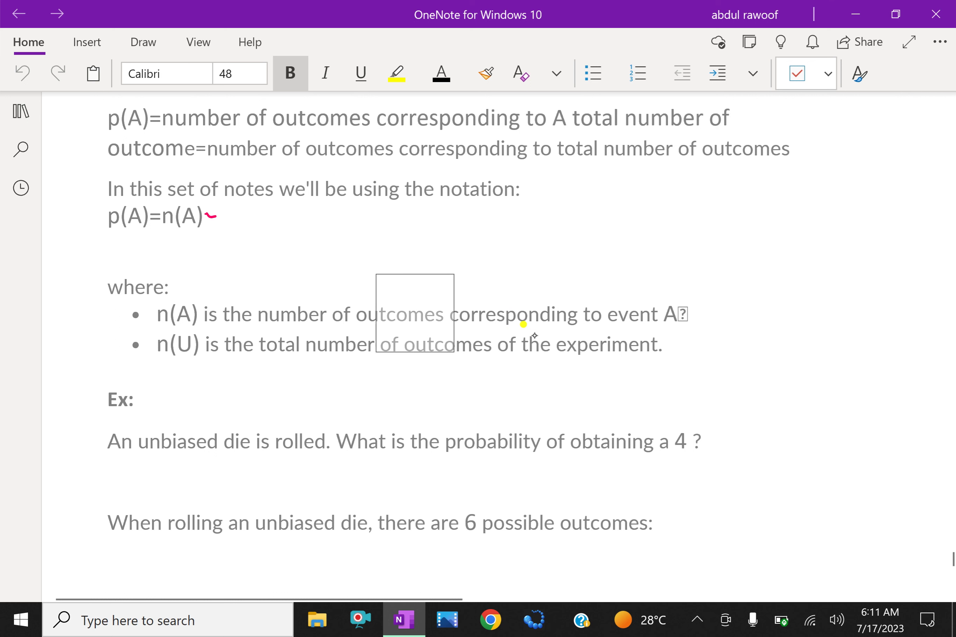
pyautogui.rightClick(414, 312)
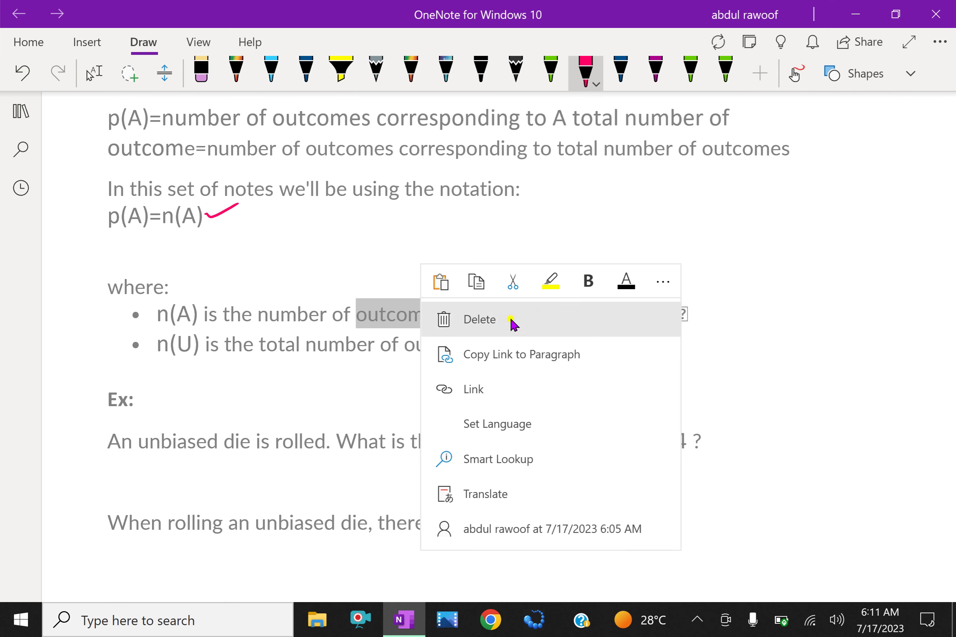
pyautogui.click(733, 235)
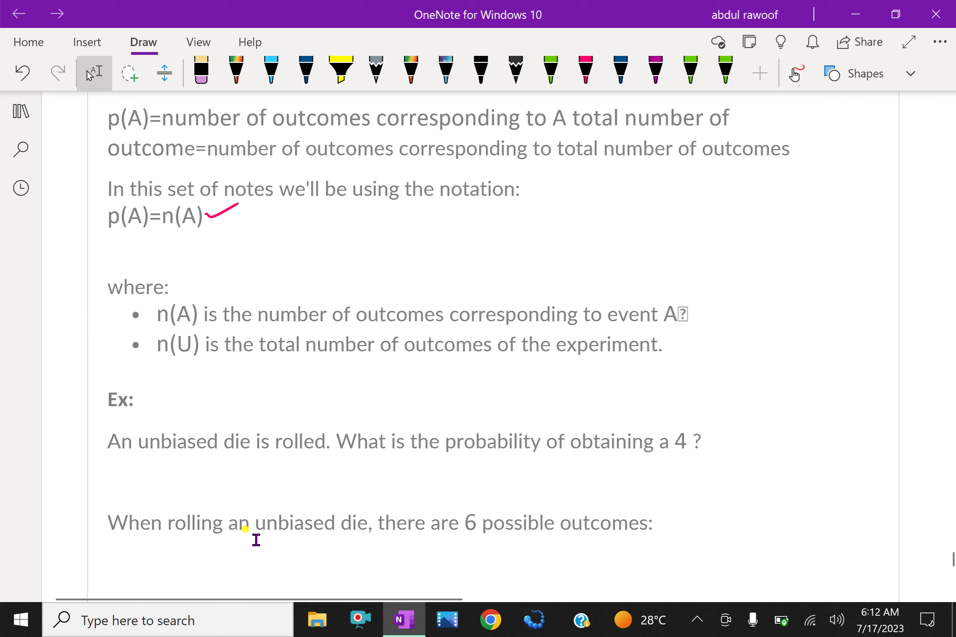
# Ink P(A) = n(A)/n(U) in pink to the right of the typed p(A)=n(A) line.
pyautogui.moveTo(308, 217)
pyautogui.mouseDown()
pyautogui.moveTo(303, 247)
pyautogui.moveTo(307, 232)
pyautogui.mouseUp()
pyautogui.moveTo(333, 212); pyautogui.dragTo(328, 248)
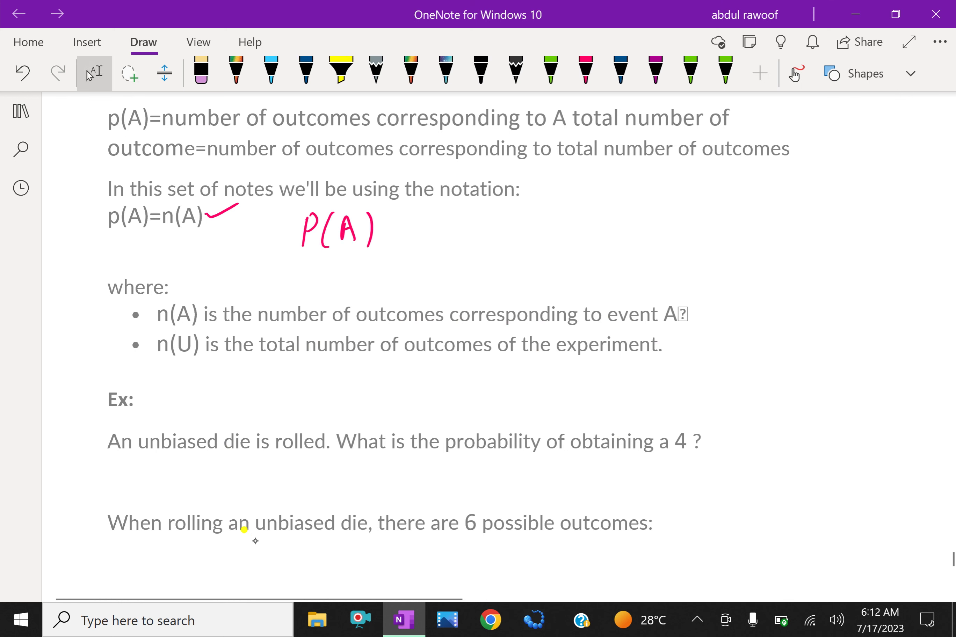
pyautogui.moveTo(391, 225); pyautogui.dragTo(399, 224)
pyautogui.moveTo(391, 235); pyautogui.dragTo(398, 234)
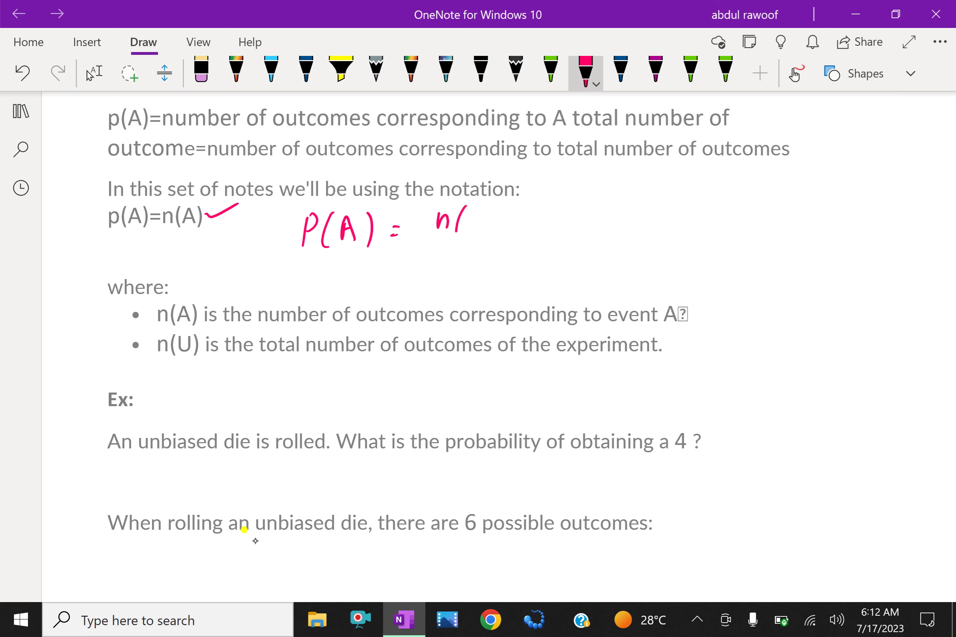
pyautogui.moveTo(424, 244); pyautogui.dragTo(535, 239)
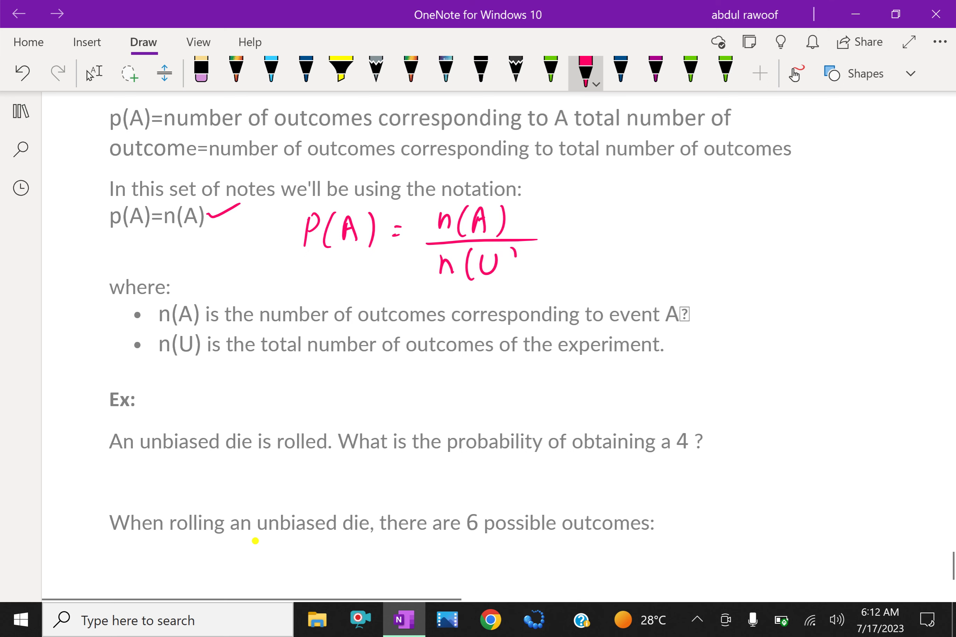
pyautogui.press('Escape')
pyautogui.moveTo(514, 272); pyautogui.dragTo(498, 286)
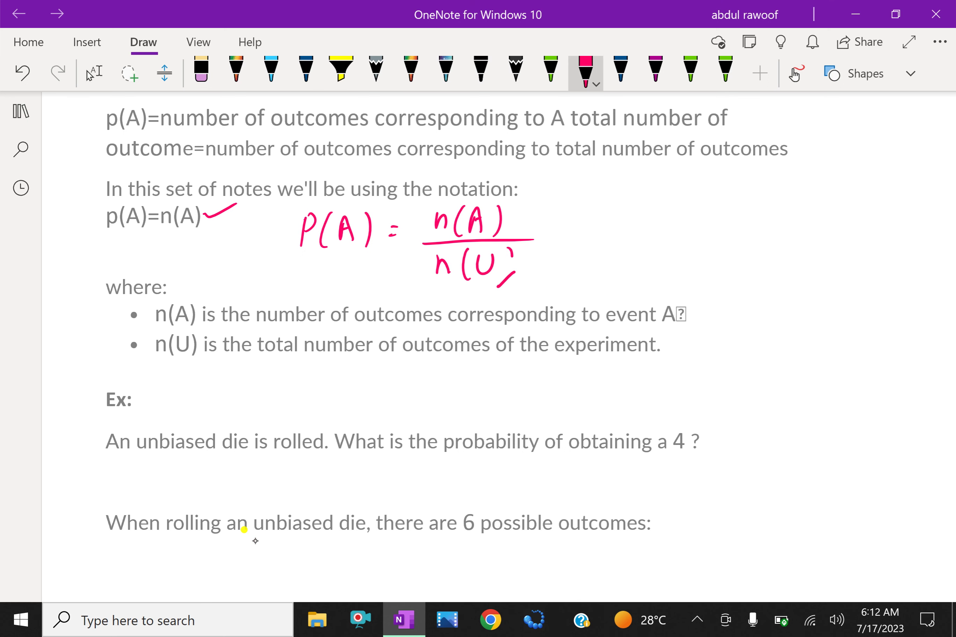
pyautogui.press('Escape')
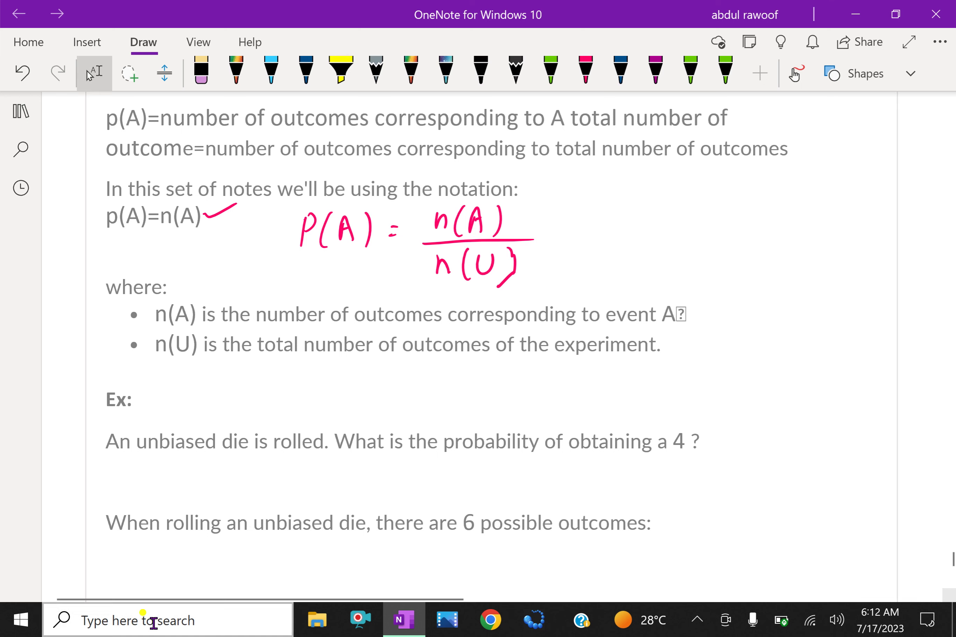
# List the die outcomes 1,2,3,4,5,6 in pink after the '6 possible outcomes' sentence.
pyautogui.scroll(-2, 294, 524)
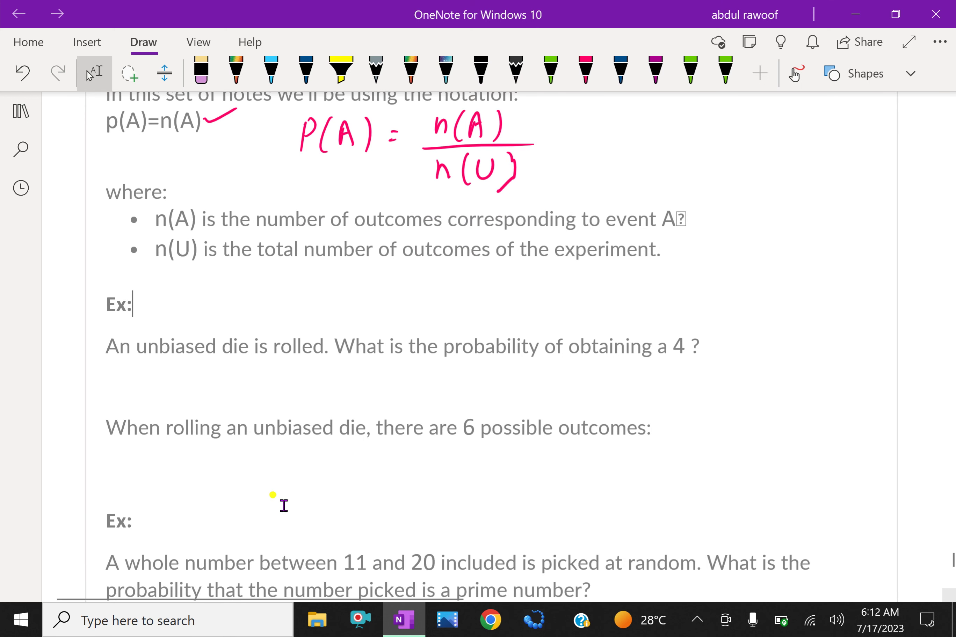
pyautogui.scroll(-4, 284, 477)
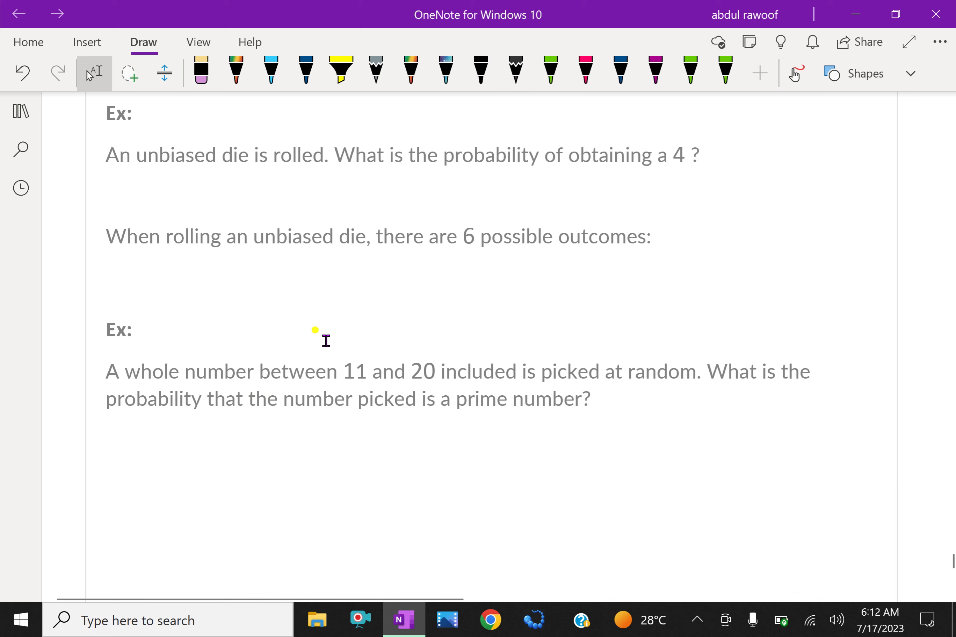
pyautogui.moveTo(672, 231); pyautogui.dragTo(670, 249)
pyautogui.moveTo(683, 246); pyautogui.dragTo(684, 255)
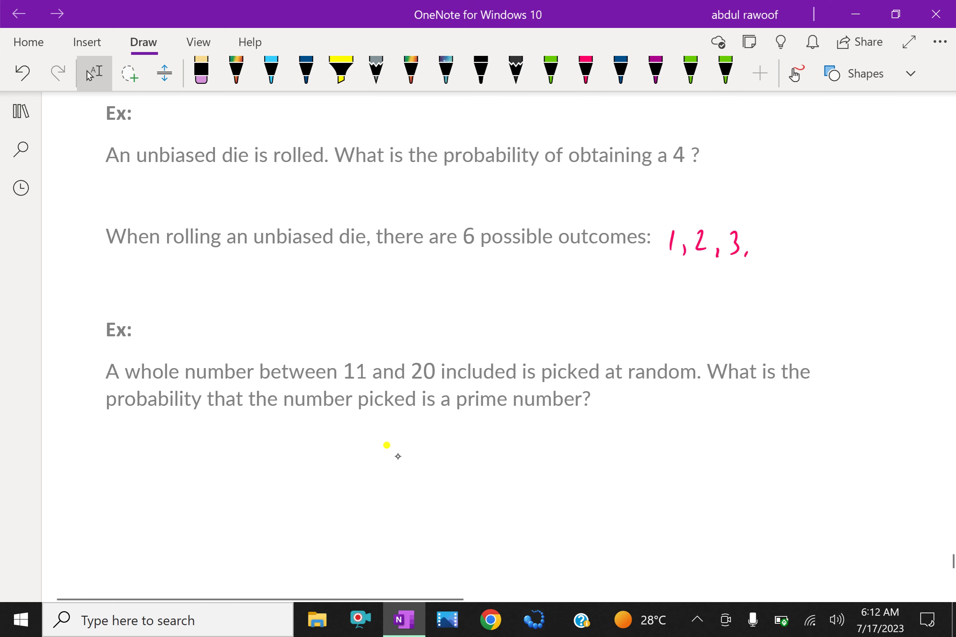
pyautogui.moveTo(779, 249); pyautogui.dragTo(777, 256)
pyautogui.moveTo(805, 233); pyautogui.dragTo(797, 254)
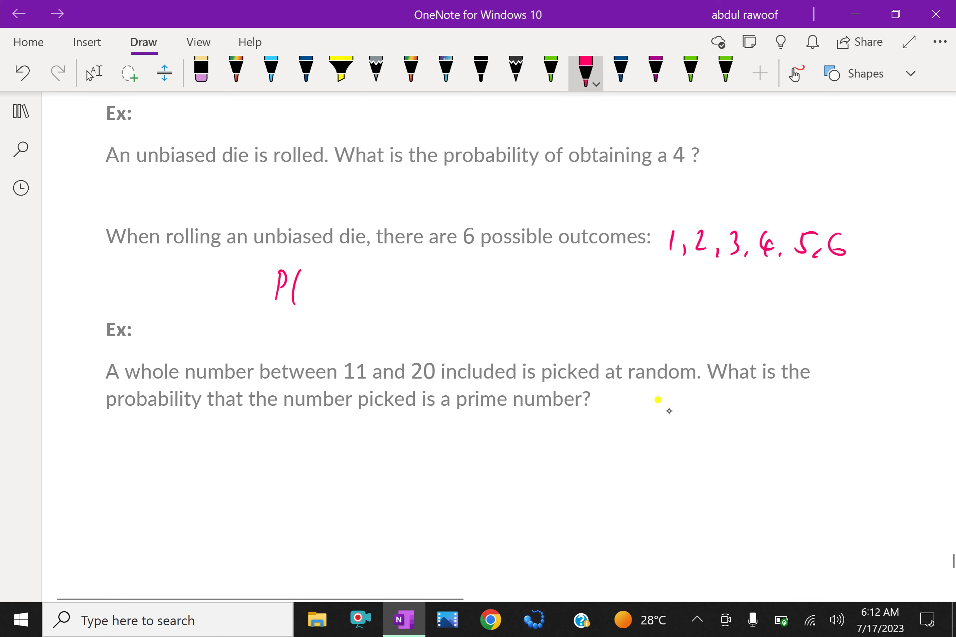
# Write the answer P(A) = 1/6 in pink below the outcomes list.
pyautogui.moveTo(339, 277); pyautogui.dragTo(334, 302)
pyautogui.moveTo(360, 278); pyautogui.dragTo(371, 276)
pyautogui.moveTo(360, 290); pyautogui.dragTo(366, 289)
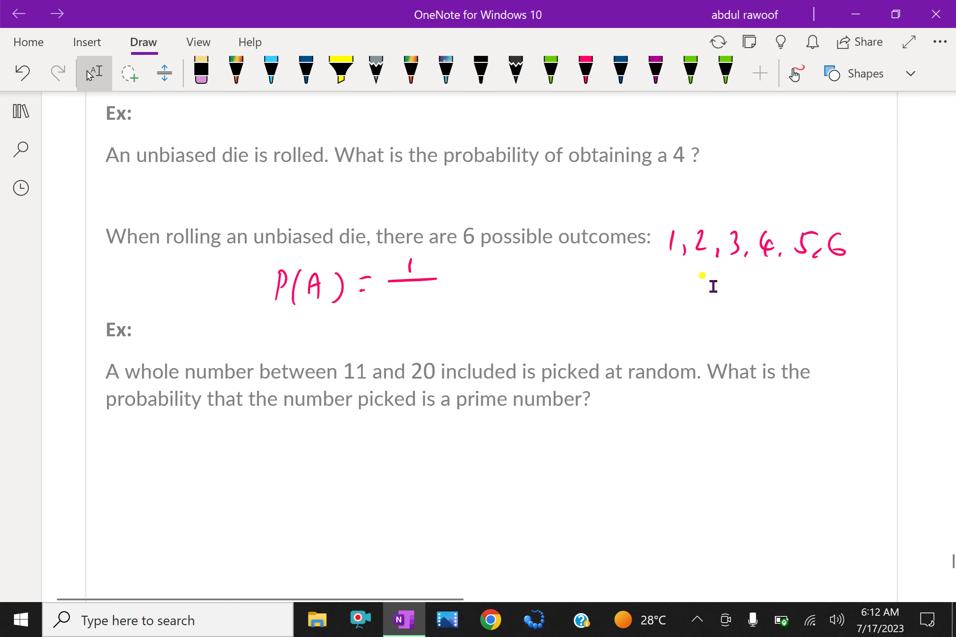
pyautogui.moveTo(412, 288); pyautogui.dragTo(404, 306)
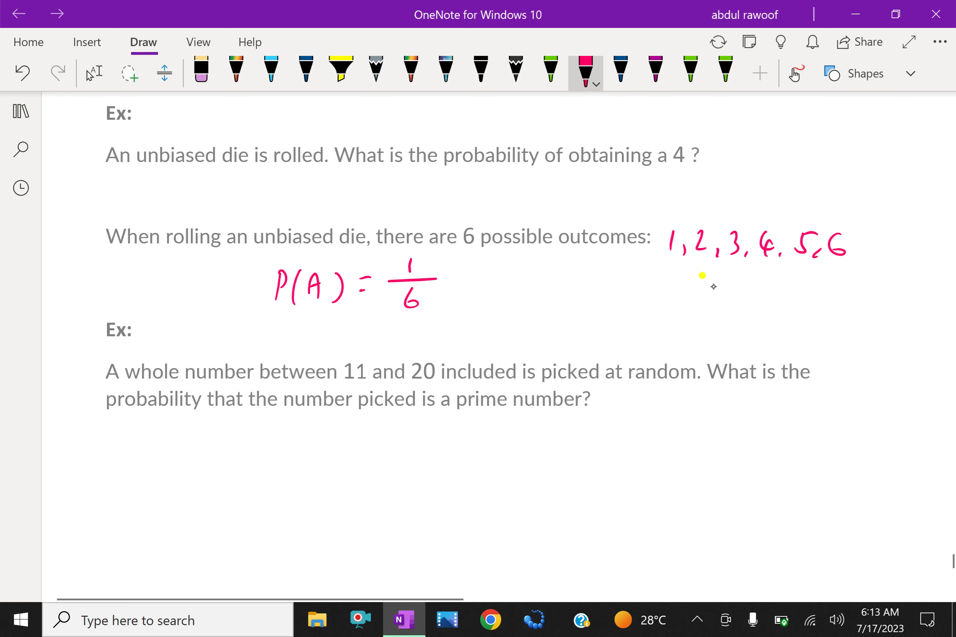
pyautogui.click(397, 327)
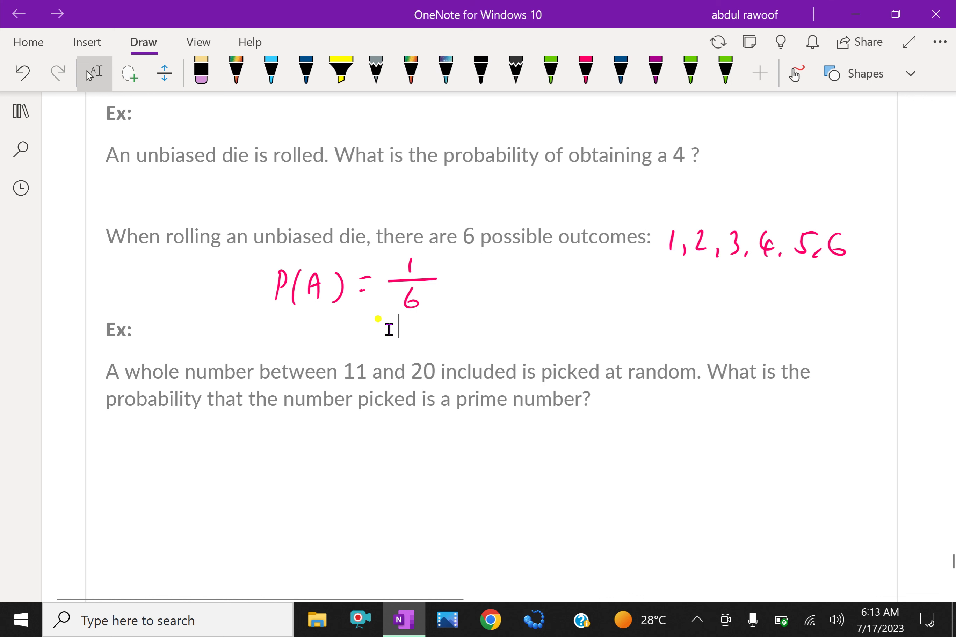
# Ink the primes 11, 13, 17, 19 below the prime-number question.
pyautogui.scroll(-3, 304, 388)
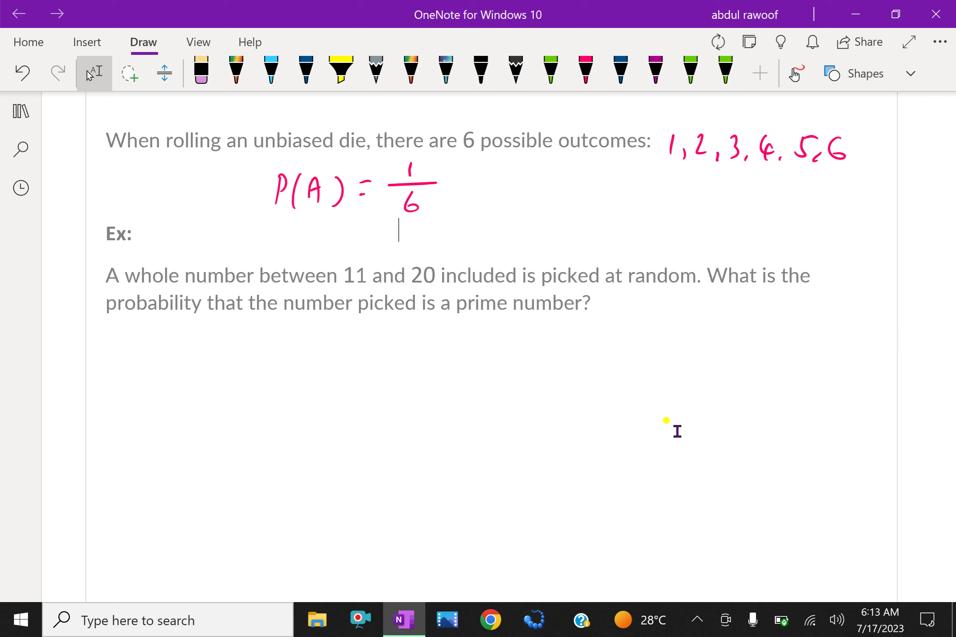
pyautogui.click(585, 70)
pyautogui.moveTo(278, 331); pyautogui.dragTo(280, 344)
pyautogui.moveTo(293, 332); pyautogui.dragTo(308, 331)
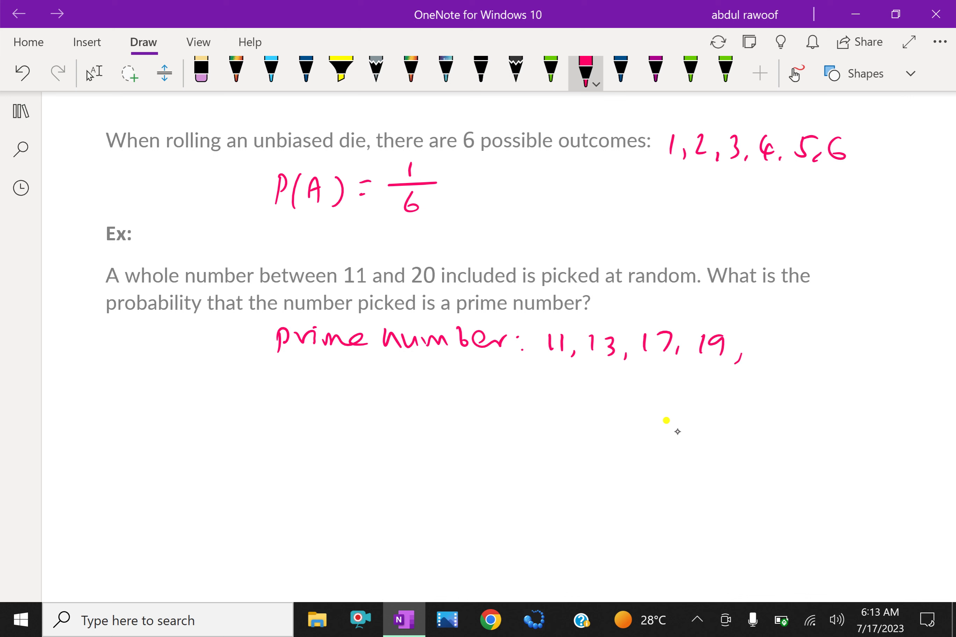
pyautogui.press('Escape')
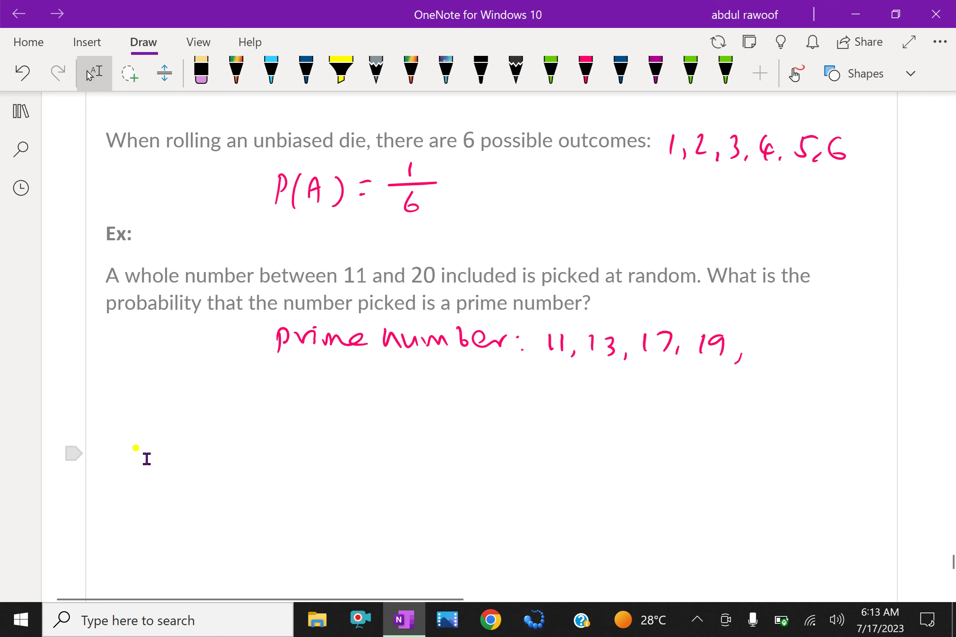
# Start P(A) = 4 over a fraction bar and jot the side calculation 20-11 at the right.
pyautogui.moveTo(266, 395); pyautogui.dragTo(265, 421)
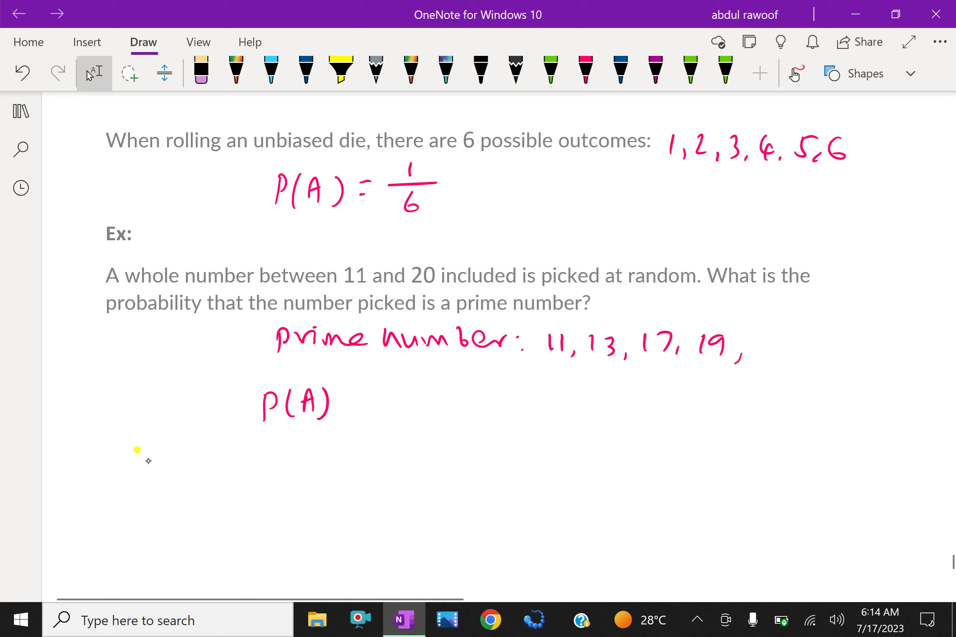
pyautogui.click(585, 72)
pyautogui.moveTo(402, 378)
pyautogui.mouseDown()
pyautogui.moveTo(402, 405)
pyautogui.moveTo(440, 409)
pyautogui.mouseUp()
pyautogui.click(93, 73)
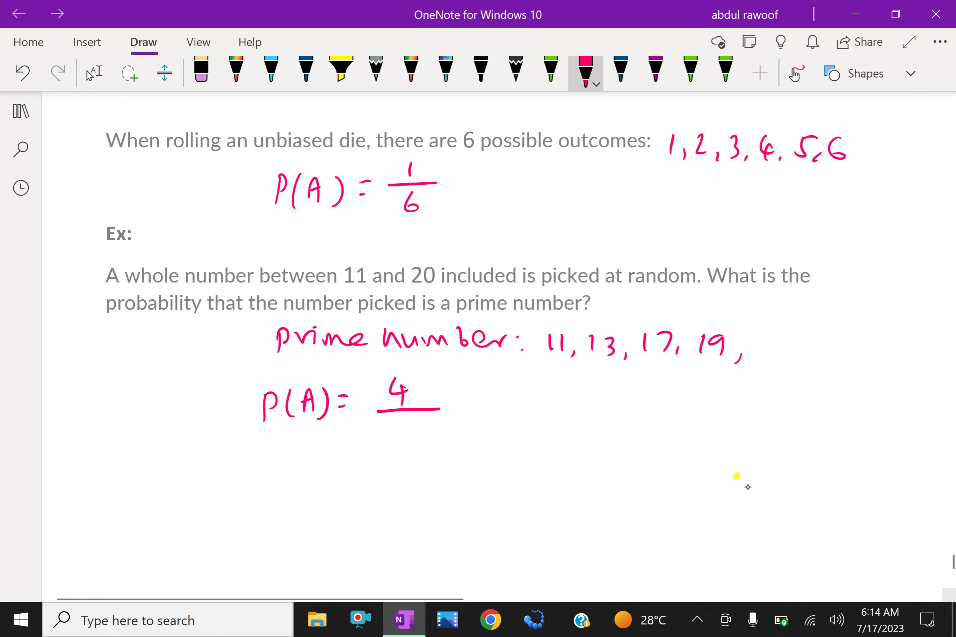
pyautogui.moveTo(832, 375); pyautogui.dragTo(847, 392)
pyautogui.moveTo(867, 382)
pyautogui.mouseDown()
pyautogui.moveTo(859, 394)
pyautogui.moveTo(894, 396)
pyautogui.mouseUp()
pyautogui.moveTo(904, 381); pyautogui.dragTo(941, 402)
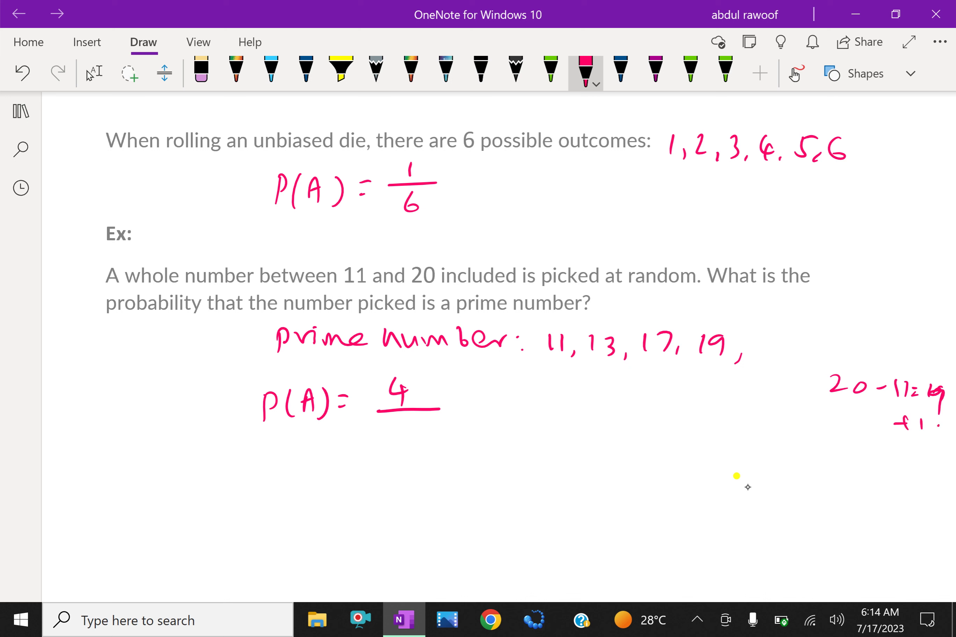
pyautogui.press('Escape')
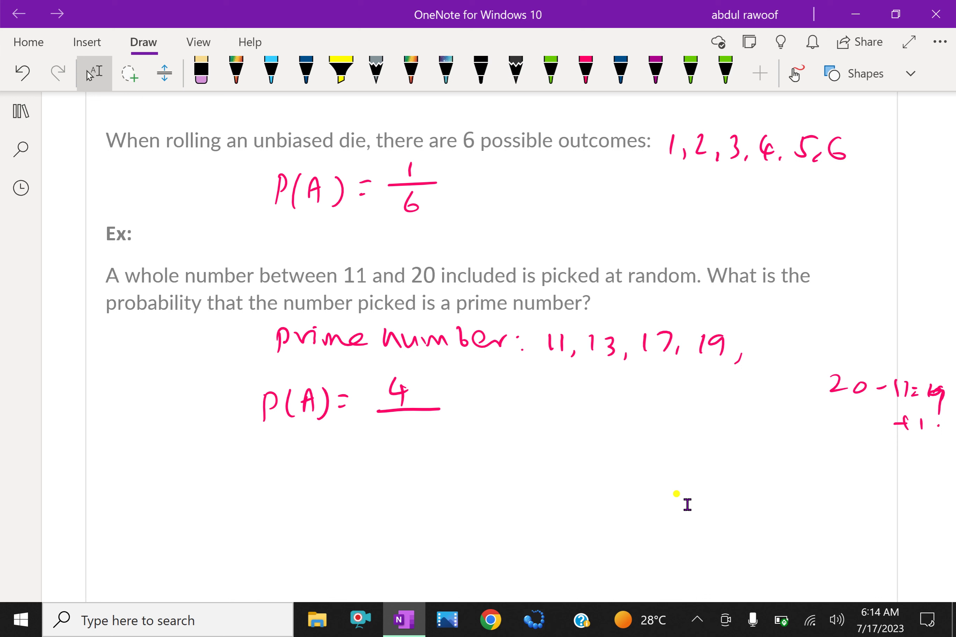
# Complete the fraction as 4/10 and simplify it to 2/5.
pyautogui.click(399, 426)
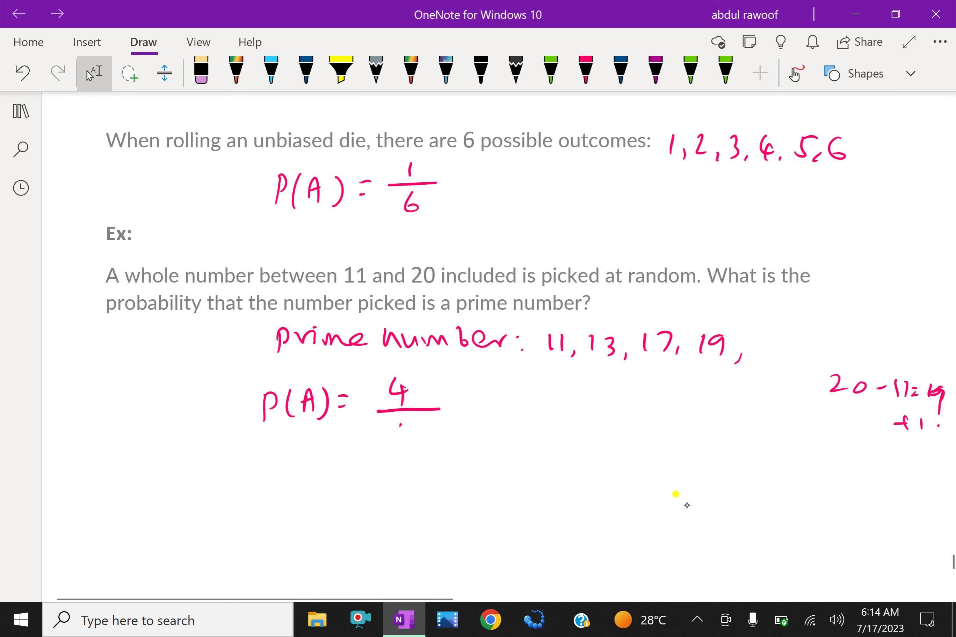
pyautogui.moveTo(493, 409); pyautogui.dragTo(509, 407)
pyautogui.moveTo(519, 400); pyautogui.dragTo(506, 429)
pyautogui.moveTo(519, 415)
pyautogui.mouseDown()
pyautogui.moveTo(530, 436)
pyautogui.moveTo(540, 410)
pyautogui.mouseUp()
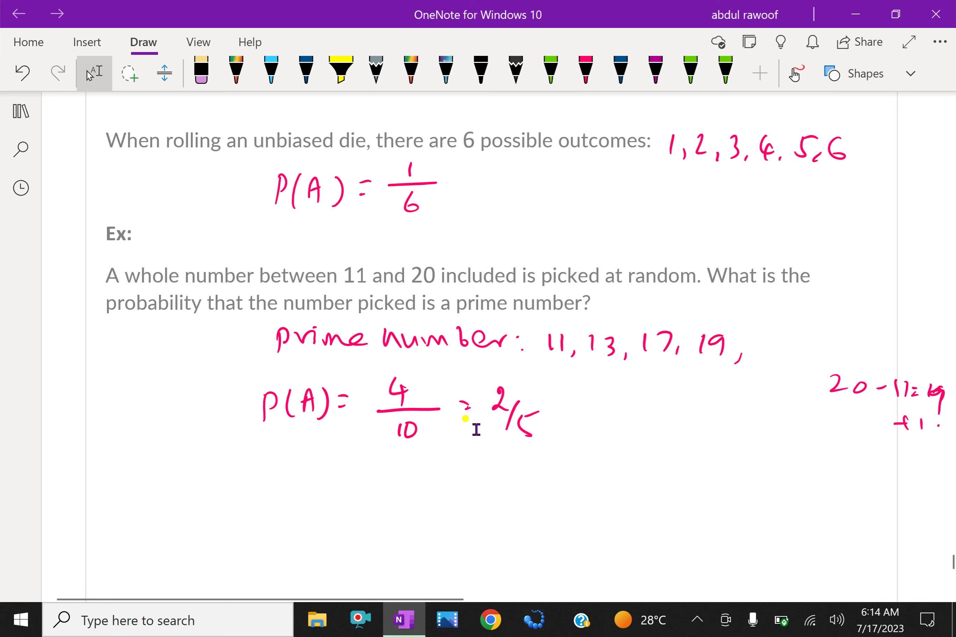
# Ink P(B) = 1/4 in pink next to the spinner pie chart.
pyautogui.scroll(-10, 452, 402)
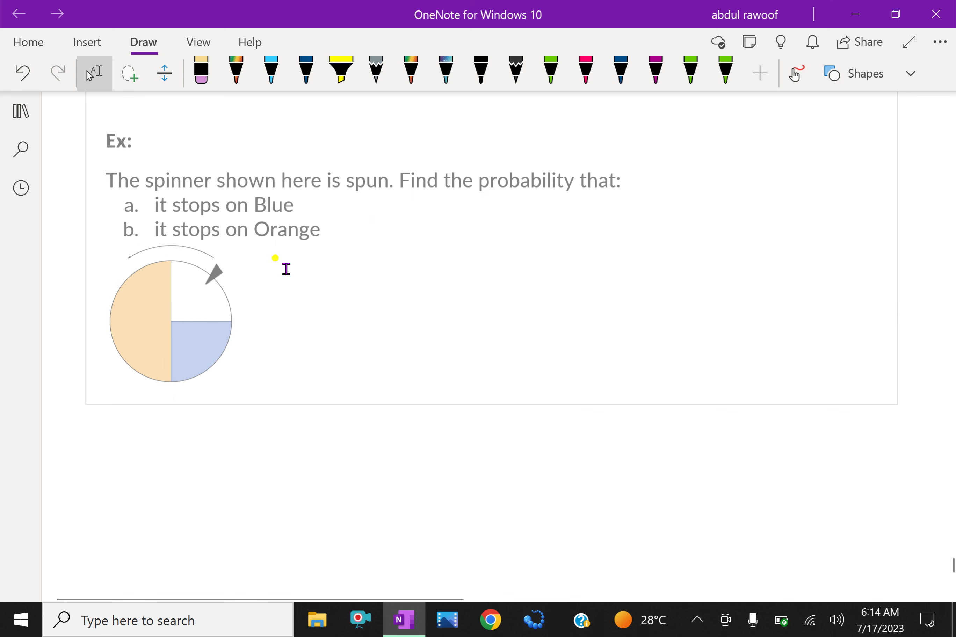
pyautogui.click(585, 71)
pyautogui.moveTo(338, 272); pyautogui.dragTo(335, 297)
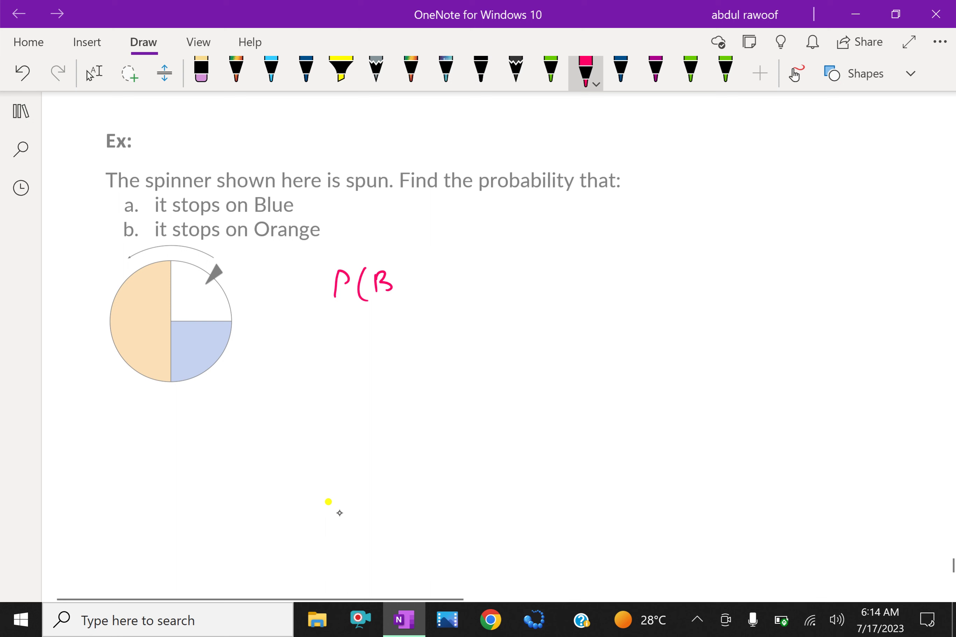
pyautogui.moveTo(434, 293)
pyautogui.mouseDown()
pyautogui.moveTo(491, 273)
pyautogui.moveTo(479, 284)
pyautogui.moveTo(529, 279)
pyautogui.mouseUp()
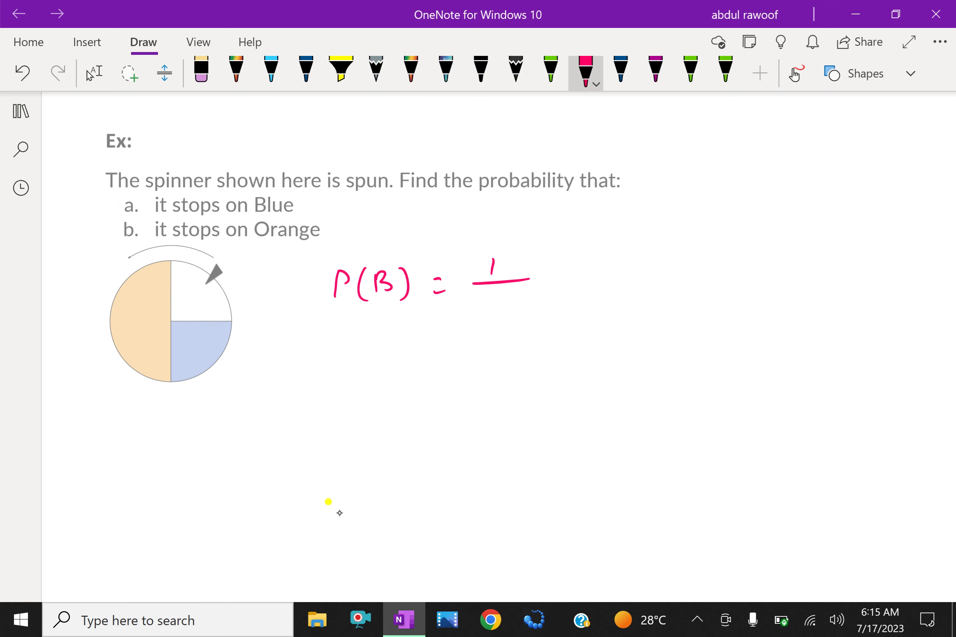
pyautogui.press('Escape')
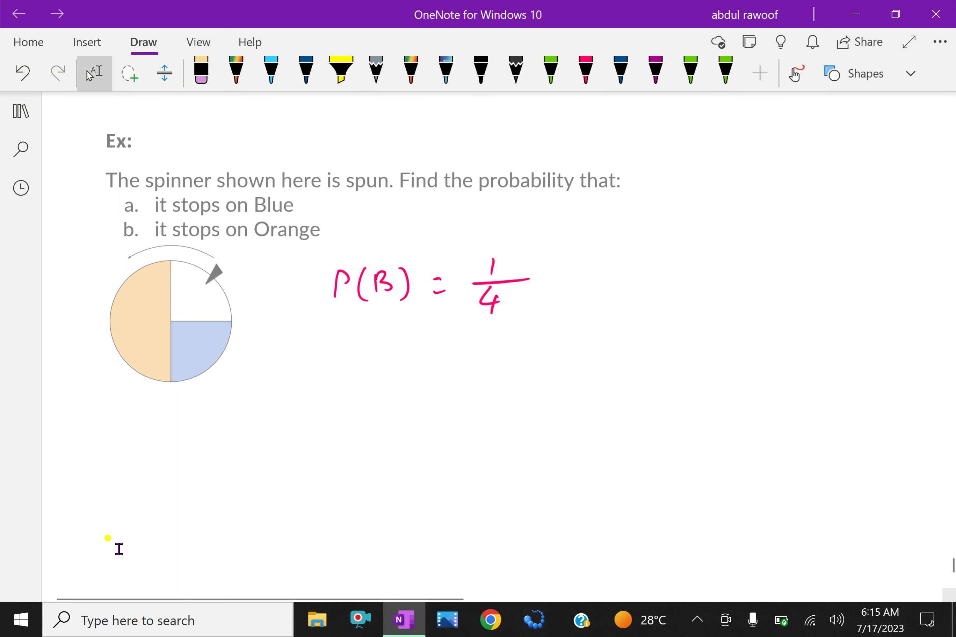